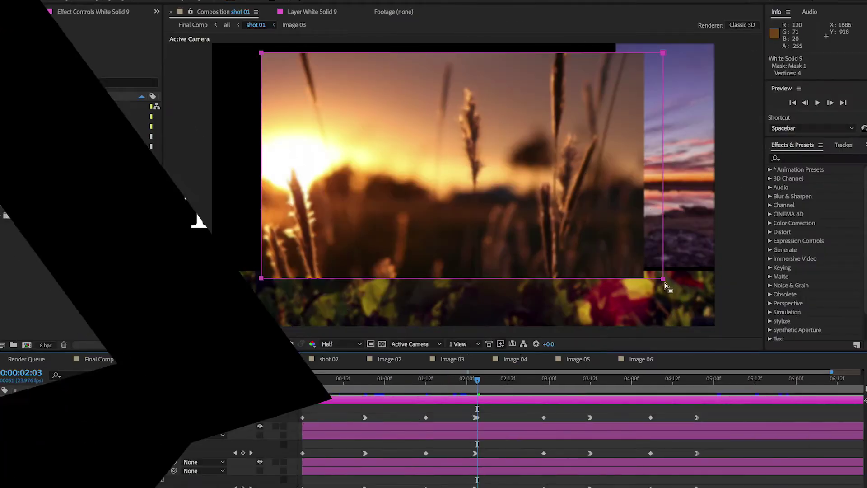
# Drag the sunset solid's Mask 1 up and left, then arrow-nudge it left to reveal a black gap.
pyautogui.moveTo(653, 256); pyautogui.dragTo(648, 282)
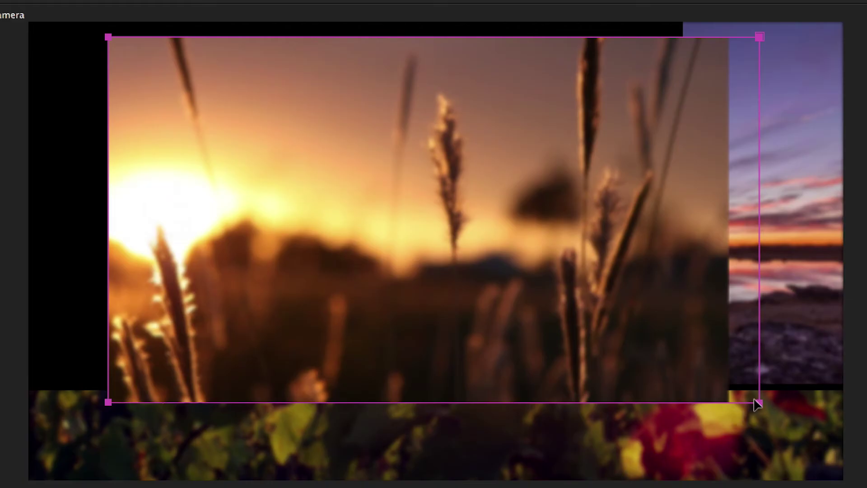
pyautogui.moveTo(736, 392); pyautogui.dragTo(681, 387)
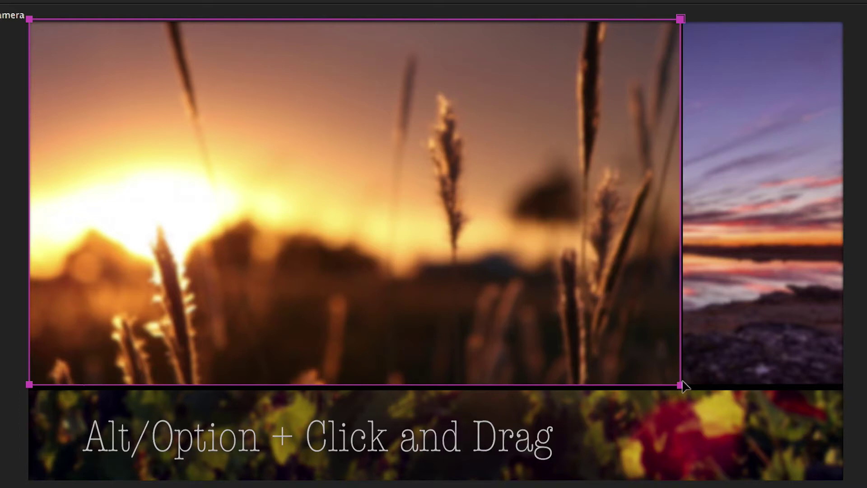
pyautogui.press('Left')
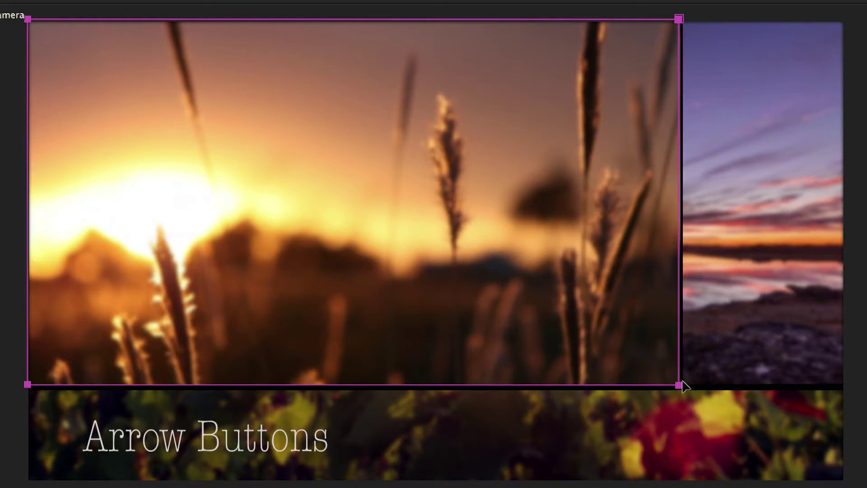
pyautogui.press('Left')
pyautogui.press('Down')
pyautogui.press('Right')
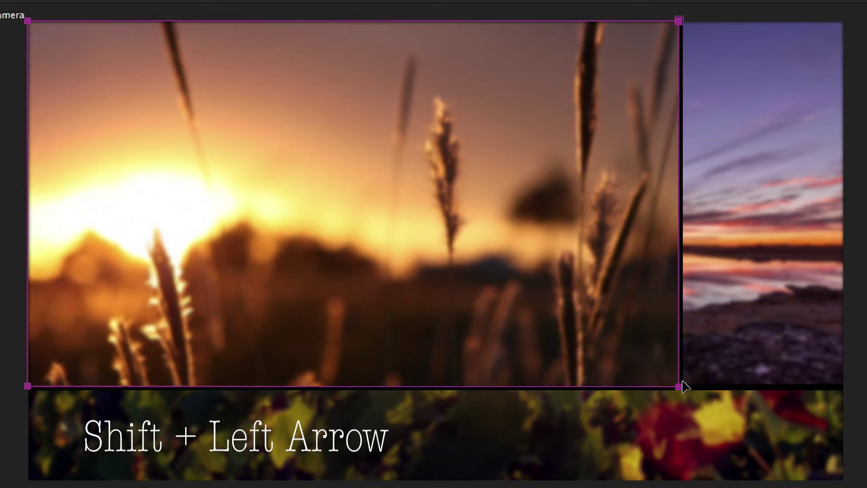
pyautogui.hotkey('shift', 'Left')
pyautogui.hotkey('shift', 'Left')
pyautogui.hotkey('shift', 'Left')
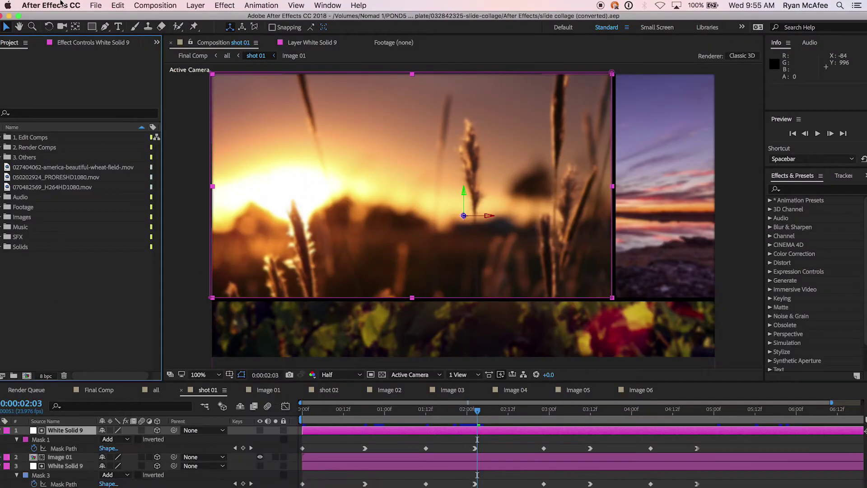
# Set RAM reserved for other applications to 10 GB in Memory preferences, leaving 6 GB for Adobe apps.
pyautogui.click(63, 5)
pyautogui.moveTo(64, 35)
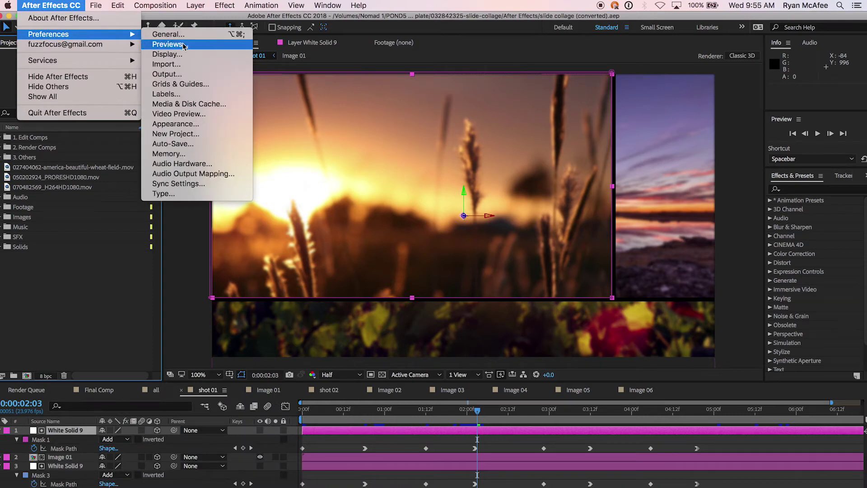
pyautogui.click(182, 156)
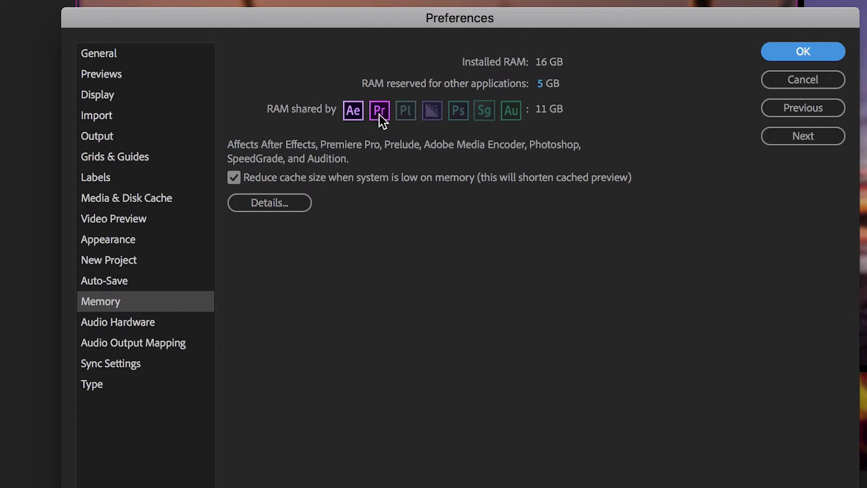
pyautogui.click(540, 84)
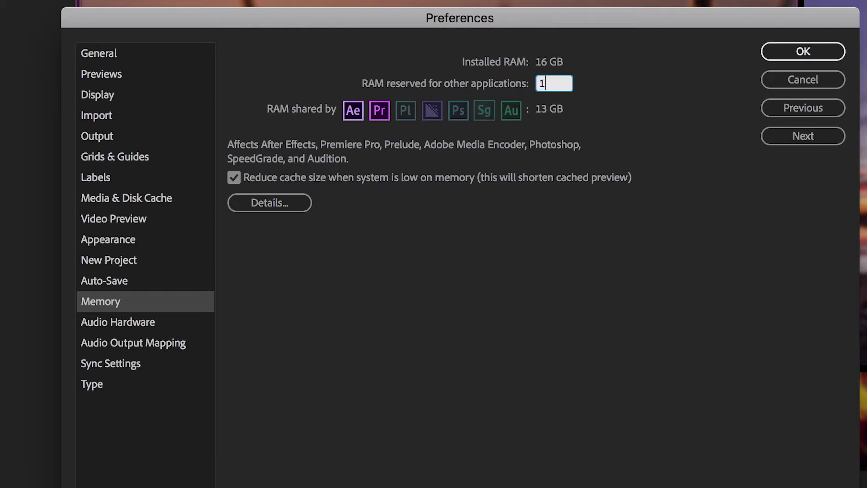
pyautogui.press('Tab')
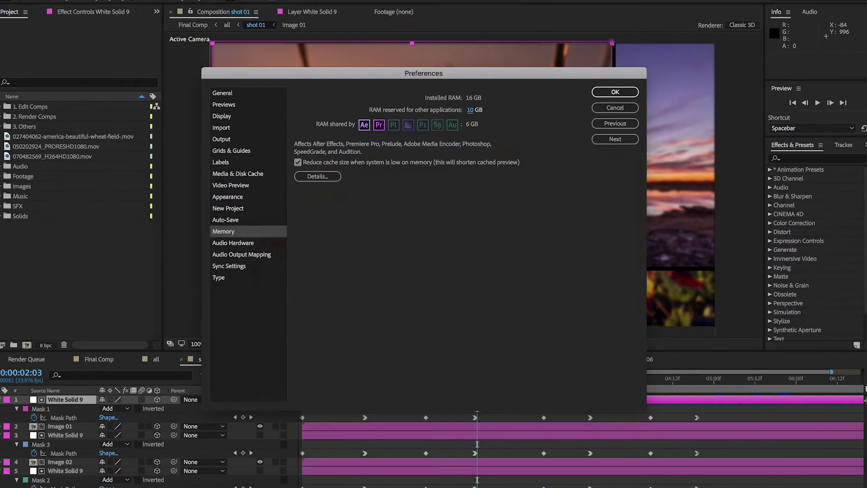
pyautogui.press('Return')
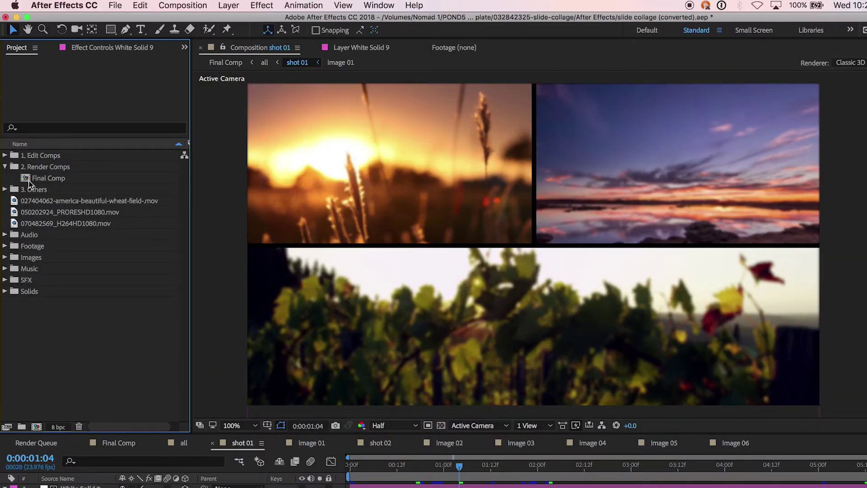
# Add Final Comp to the render queue and render it.
pyautogui.click(29, 179)
pyautogui.click(115, 5)
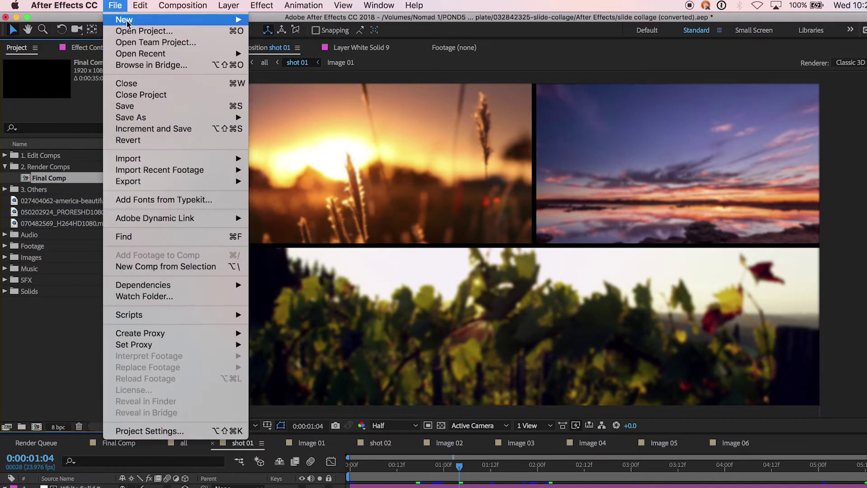
pyautogui.moveTo(202, 184)
pyautogui.click(289, 192)
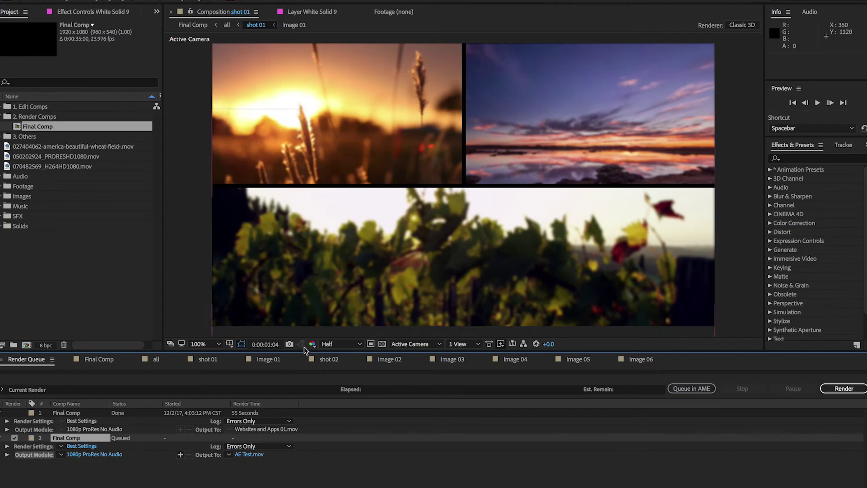
pyautogui.click(844, 388)
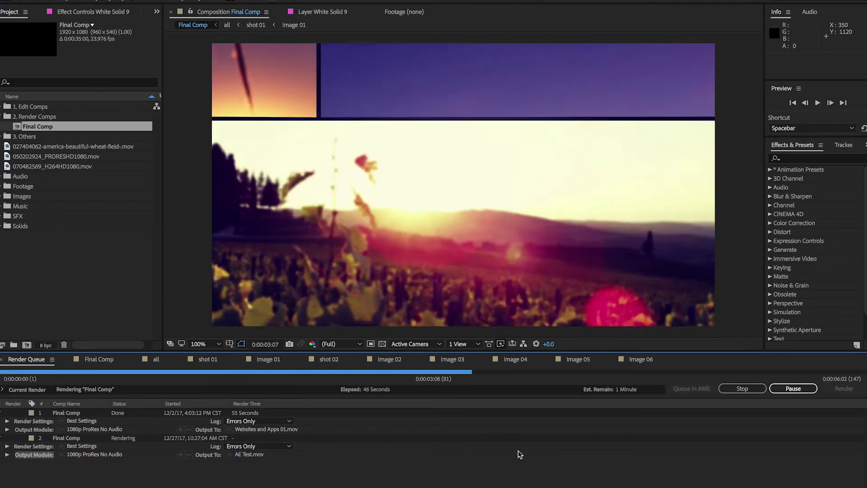
# Launch Media Encoder and send Final Comp to its queue for encoding.
pyautogui.moveTo(634, 471)
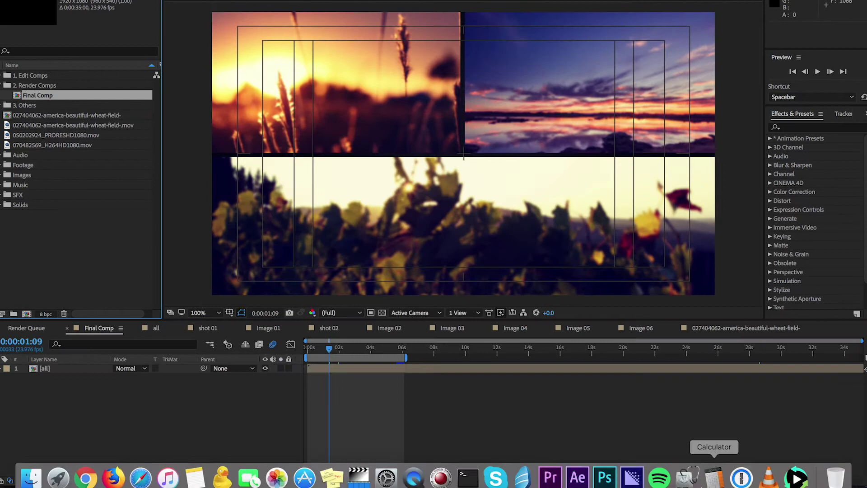
pyautogui.click(634, 471)
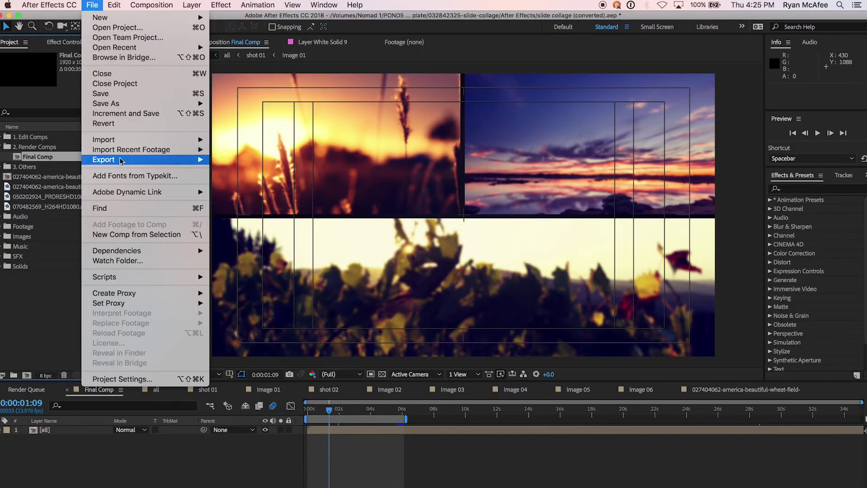
pyautogui.moveTo(190, 159)
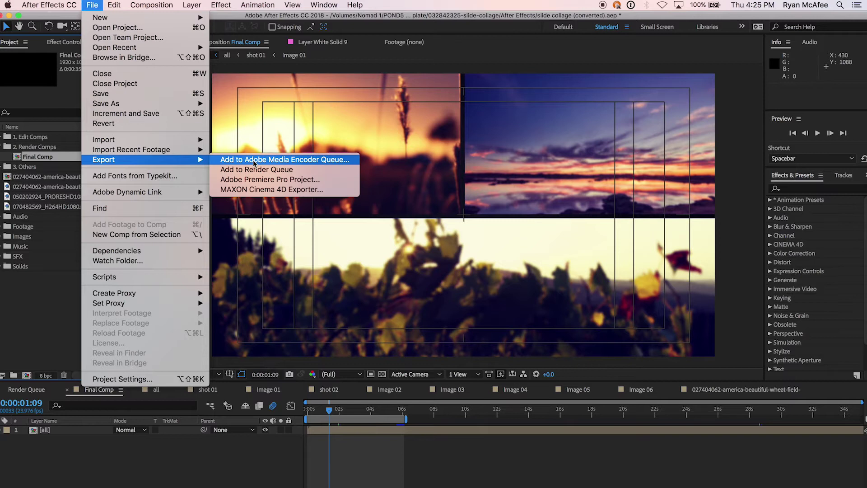
pyautogui.click(253, 161)
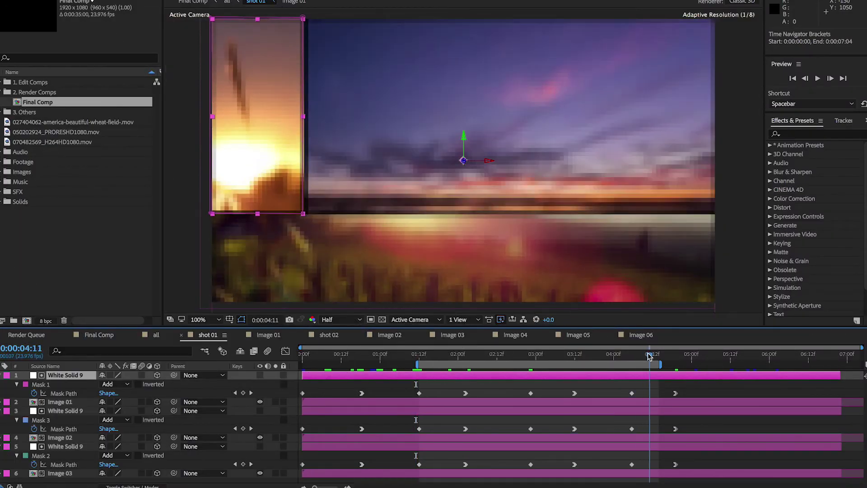
# Zoom into the shot 01 timeline and set a short work area a few frames long.
pyautogui.press('=')
pyautogui.press('=')
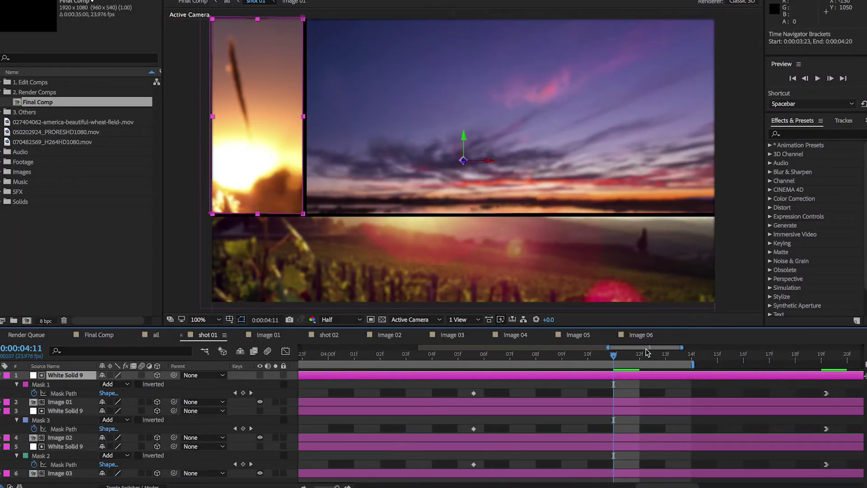
pyautogui.moveTo(651, 352); pyautogui.dragTo(440, 350)
pyautogui.click(613, 358)
pyautogui.press('pageup')
pyautogui.press('pageup')
pyautogui.press('-')
pyautogui.press('-')
pyautogui.press('-')
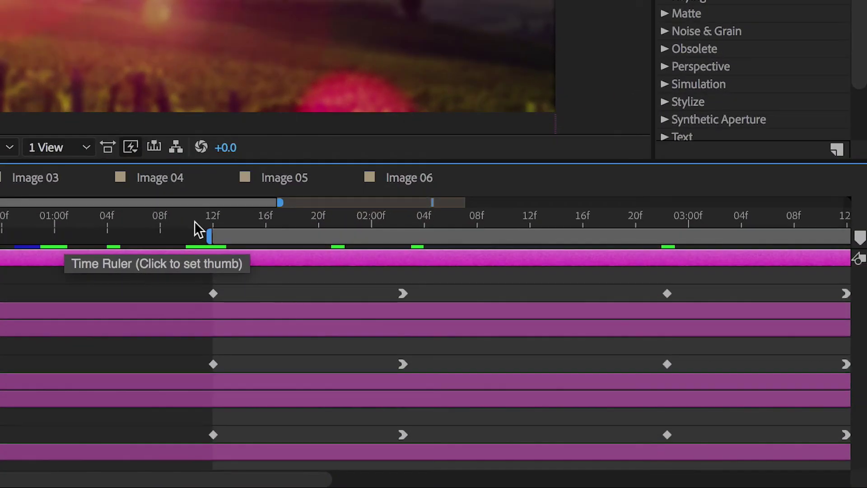
# Extract the work area from the shot 01 layers with Shift+Cmd+X.
pyautogui.rightClick(508, 306)
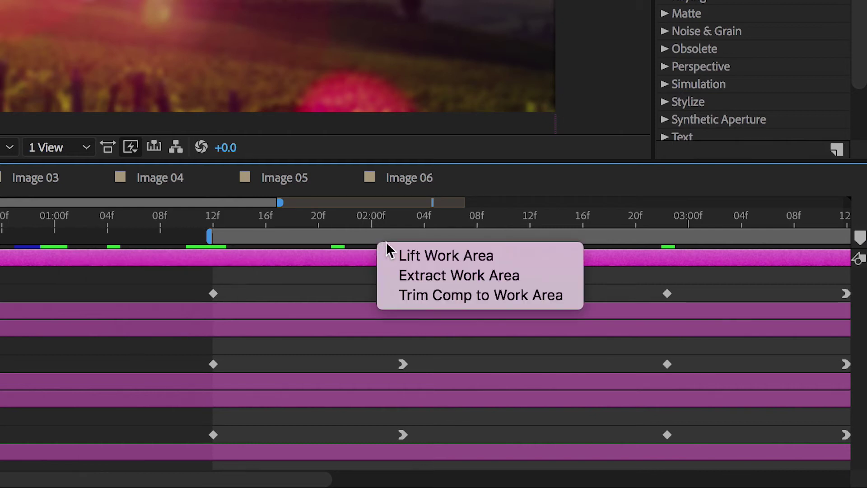
pyautogui.press('Escape')
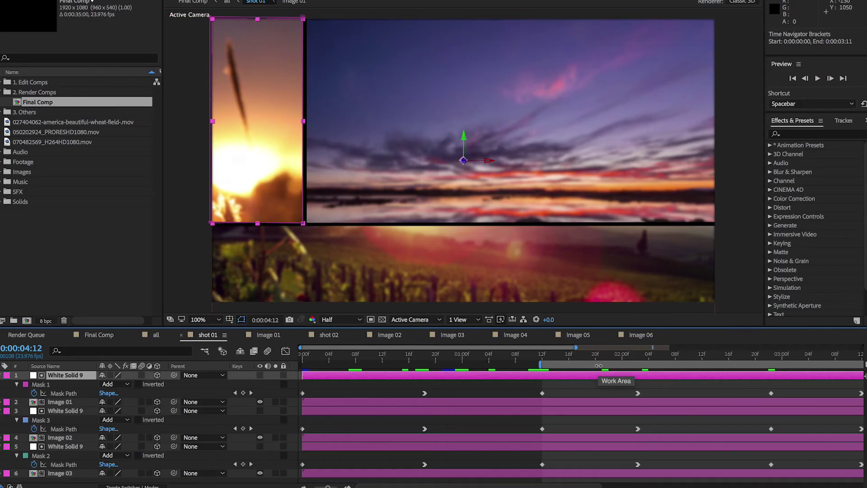
pyautogui.hotkey('ctrl', 'shift', 'x')
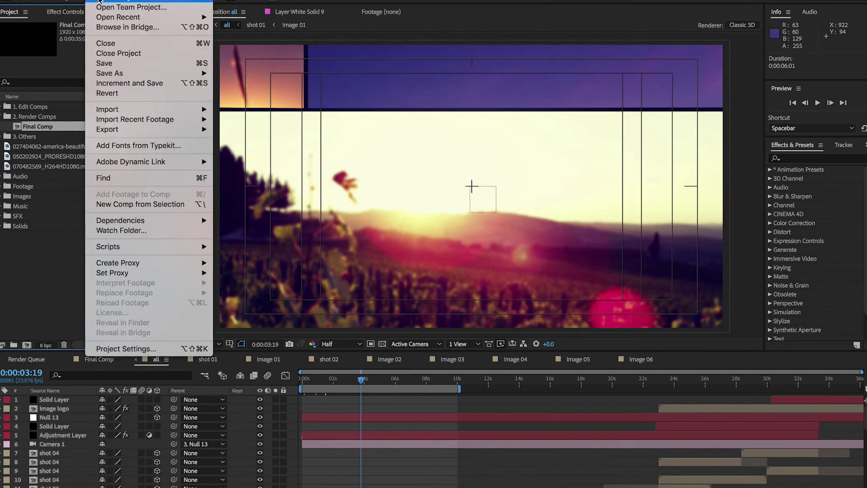
# Add Final Comp to the render queue again and create an output module template.
pyautogui.moveTo(180, 129)
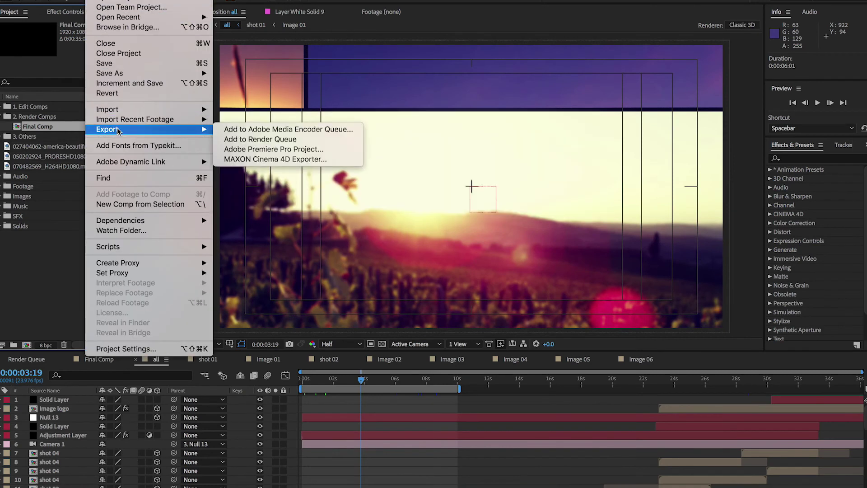
pyautogui.click(243, 142)
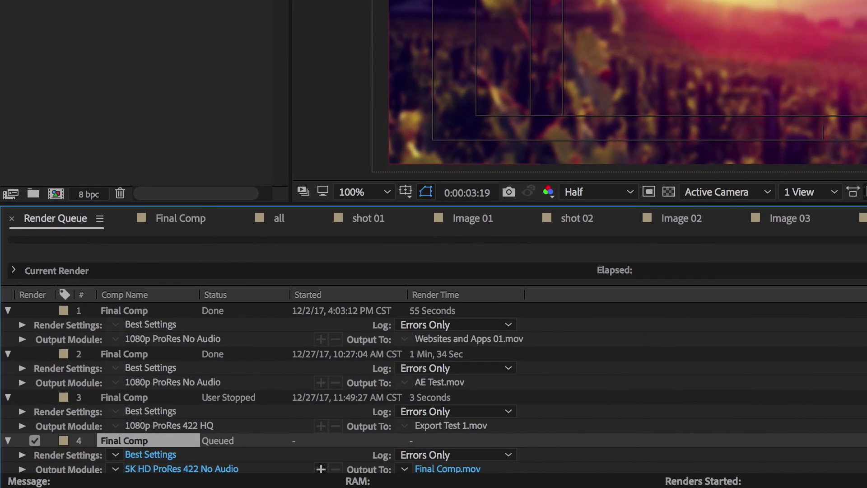
pyautogui.click(135, 468)
pyautogui.click(180, 472)
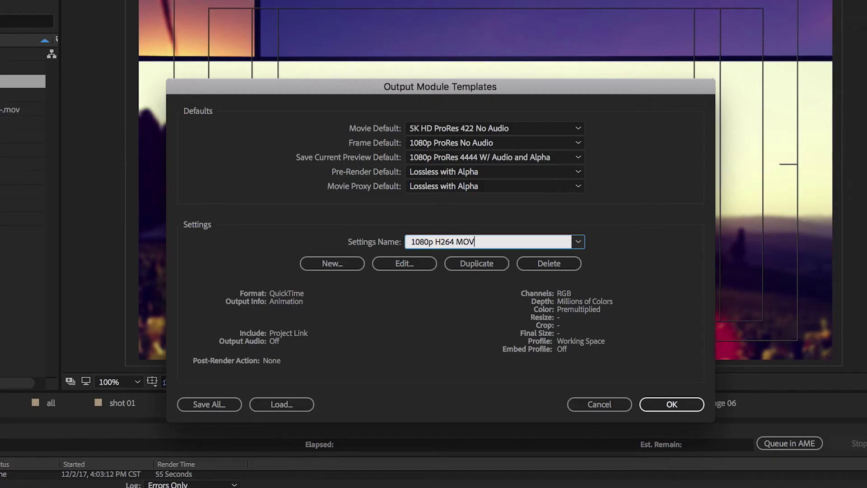
# Set the 1080p H264 MOV template to the H.264 codec with automatic audio output.
pyautogui.click(401, 268)
pyautogui.click(560, 125)
pyautogui.click(295, 62)
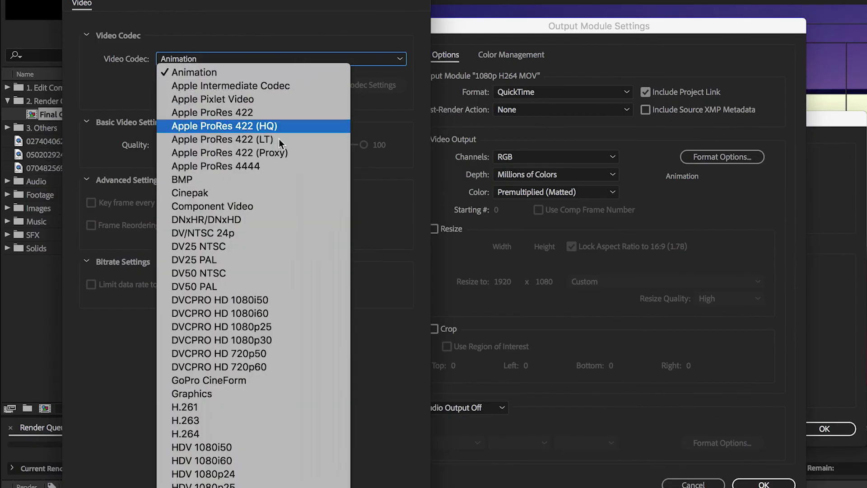
pyautogui.click(201, 430)
pyautogui.click(465, 408)
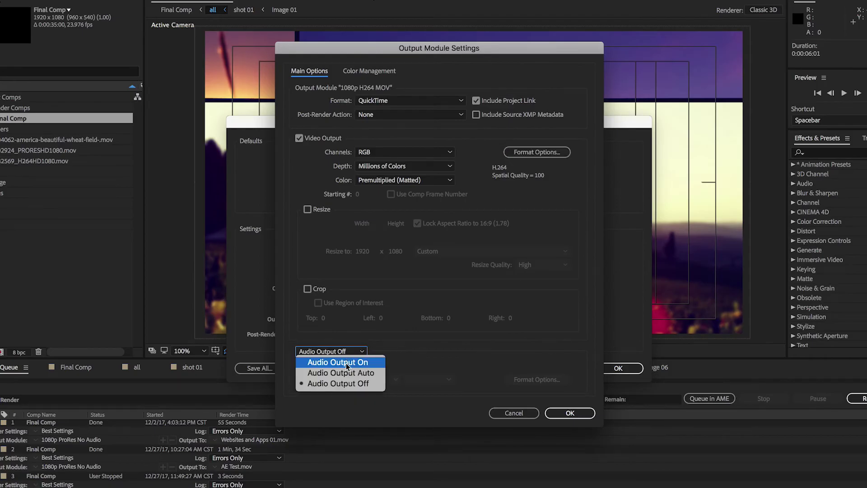
pyautogui.click(341, 372)
pyautogui.click(570, 413)
pyautogui.click(618, 367)
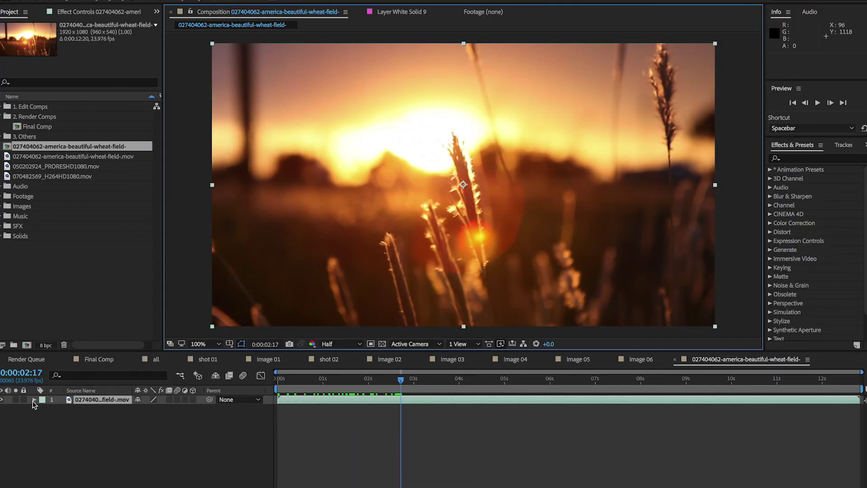
# Change the wheat-field clip's Position to 960,436 and its Scale to 105.8%.
pyautogui.click(34, 400)
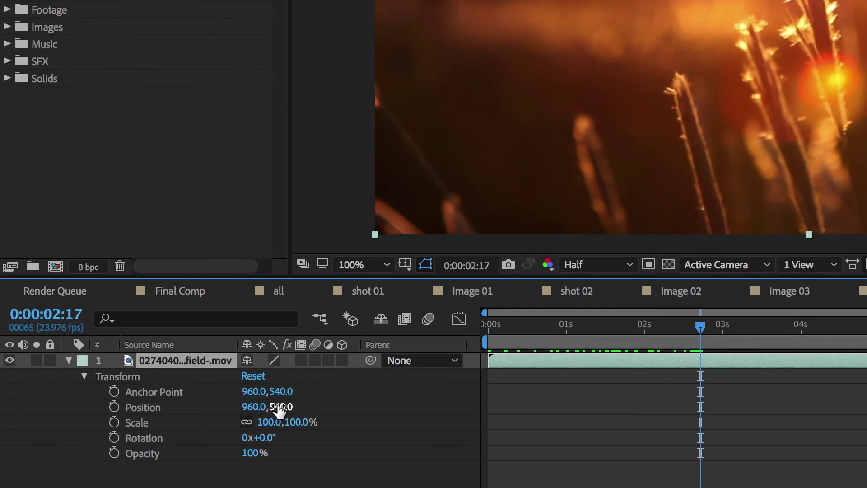
pyautogui.click(159, 426)
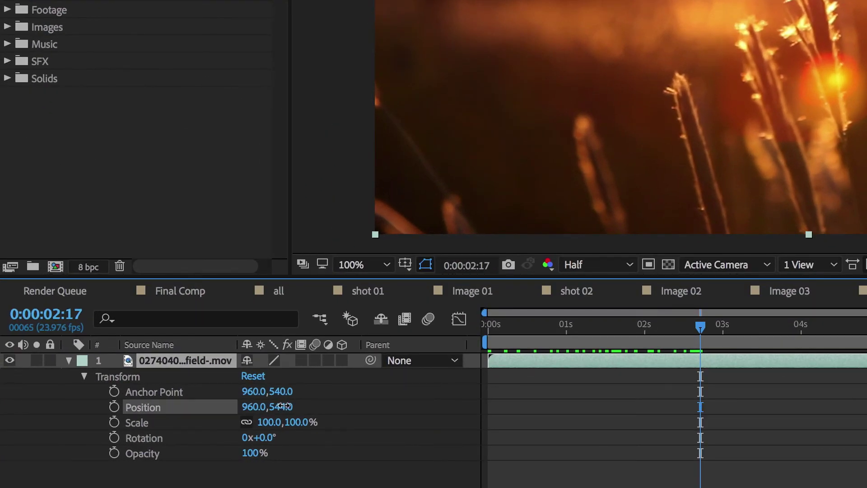
pyautogui.moveTo(284, 406); pyautogui.dragTo(186, 406)
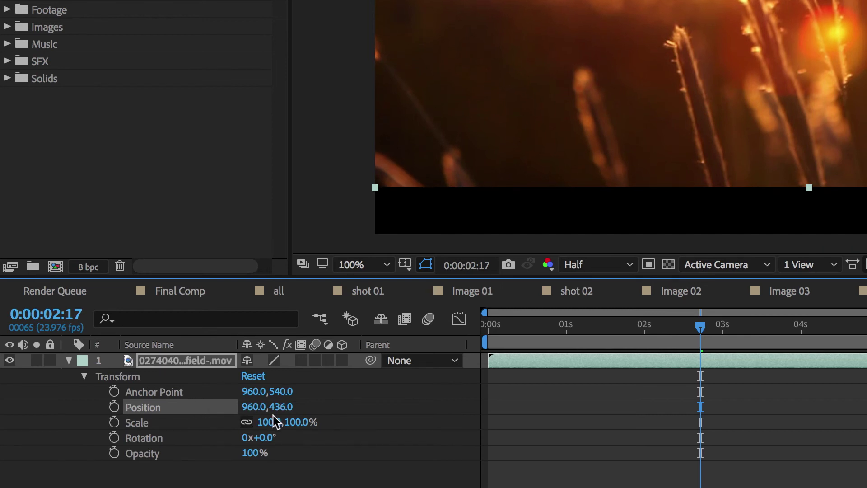
pyautogui.moveTo(298, 422); pyautogui.dragTo(362, 434)
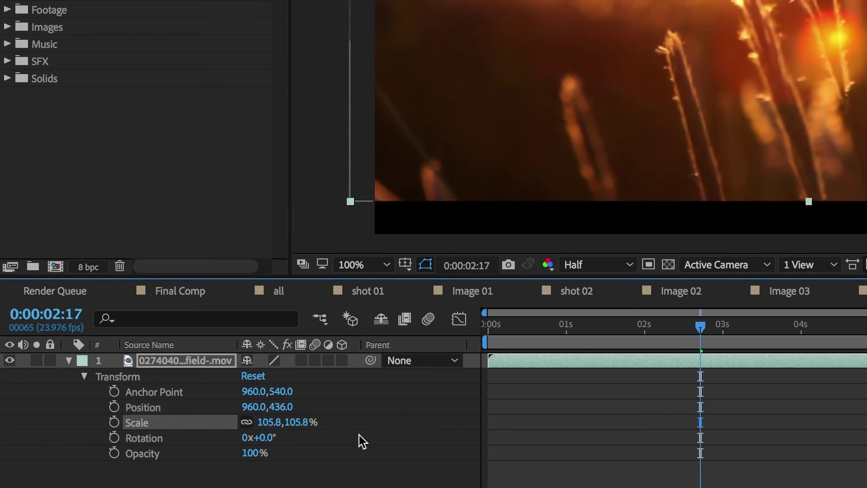